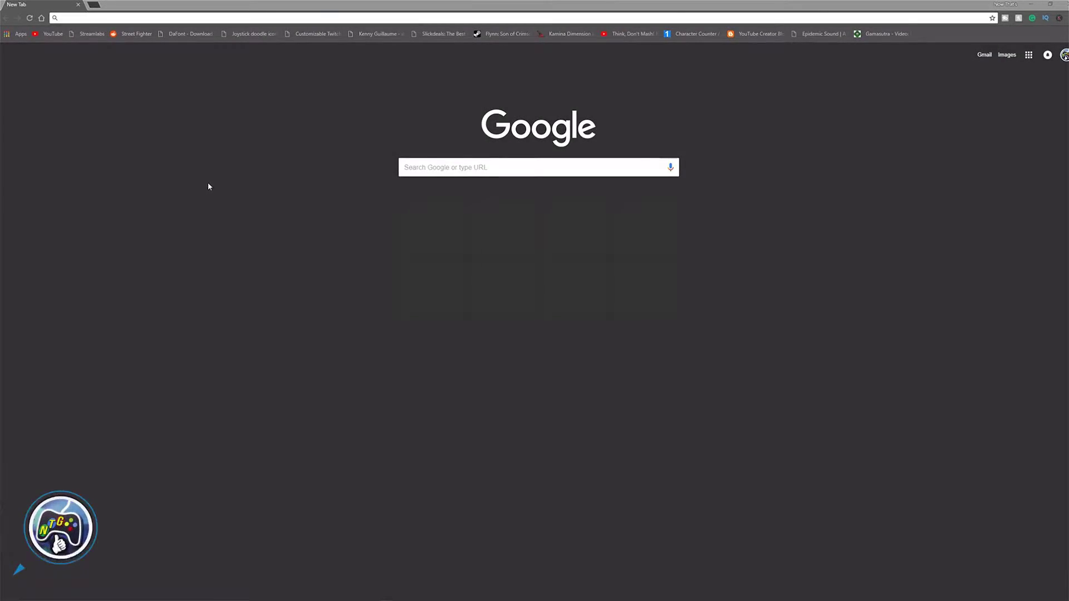
Load itch.io and start downloading the Windows zip of Dock Sitting
{"action": "left_click", "coordinate": [140, 18]}
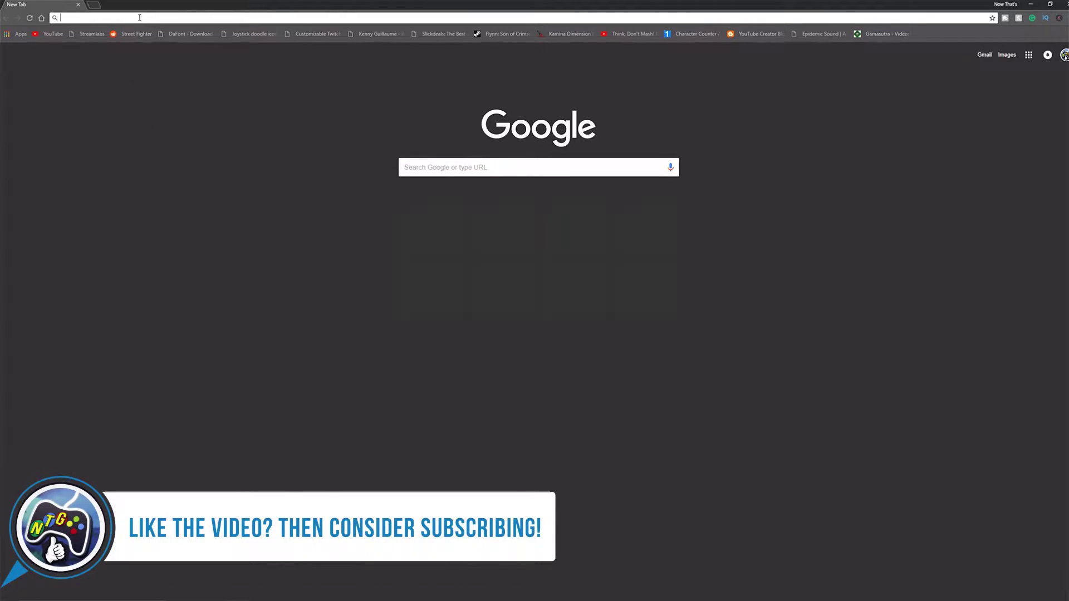
{"action": "type", "text": "itch.io"}
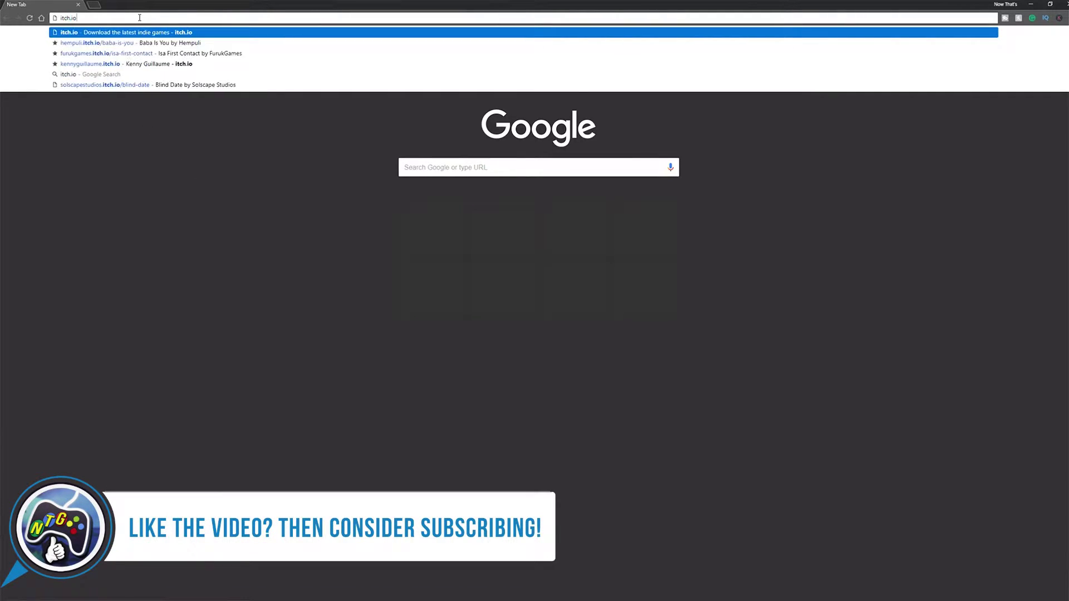
{"action": "key", "text": "Return"}
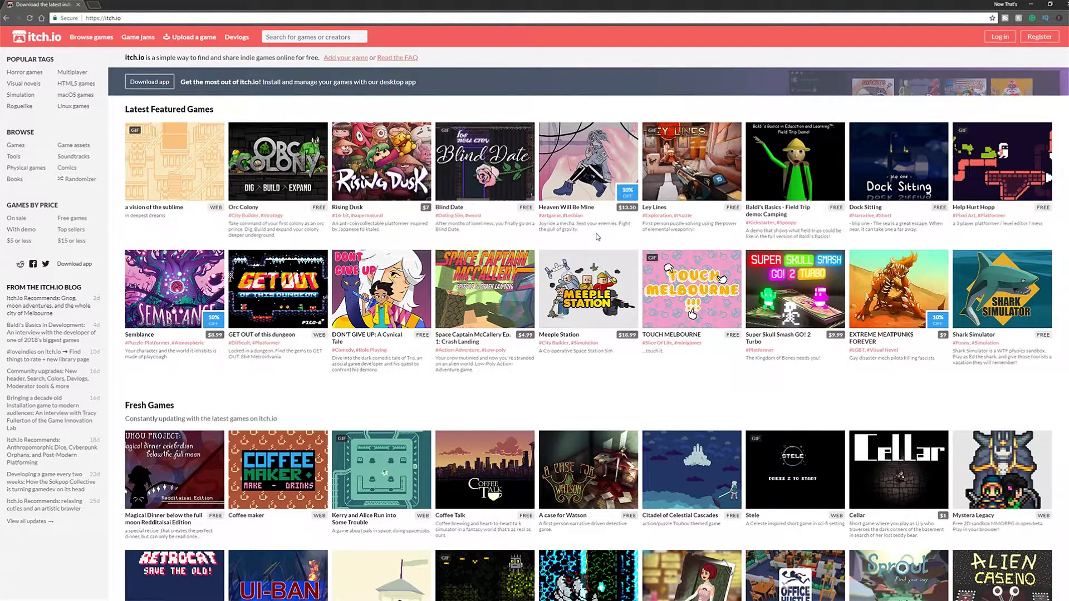
{"action": "left_click", "coordinate": [901, 165]}
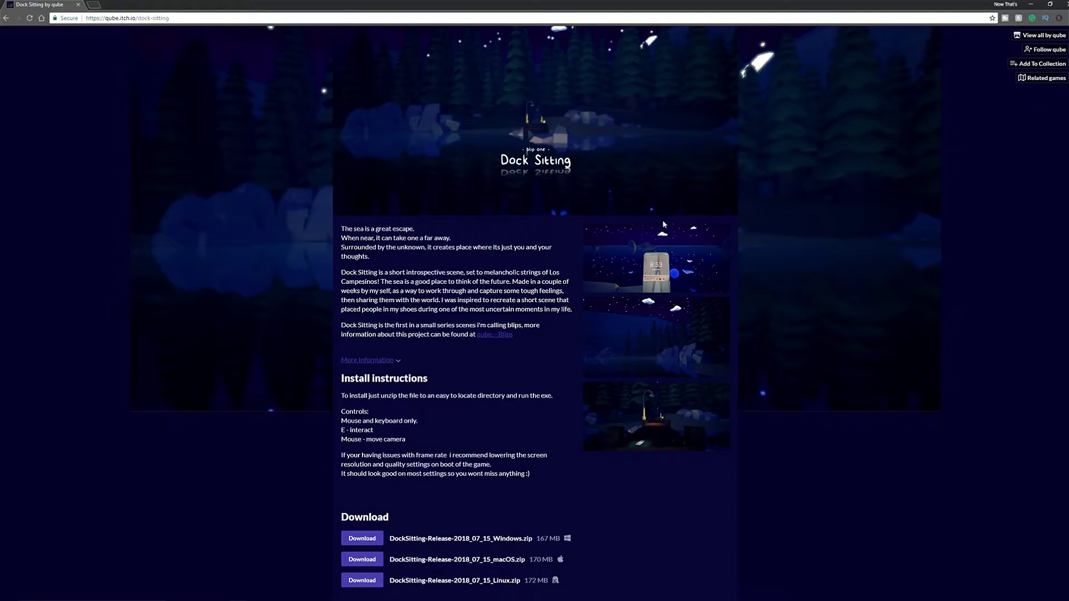
{"action": "scroll", "coordinate": [576, 272], "scroll_direction": "down", "scroll_amount": 3}
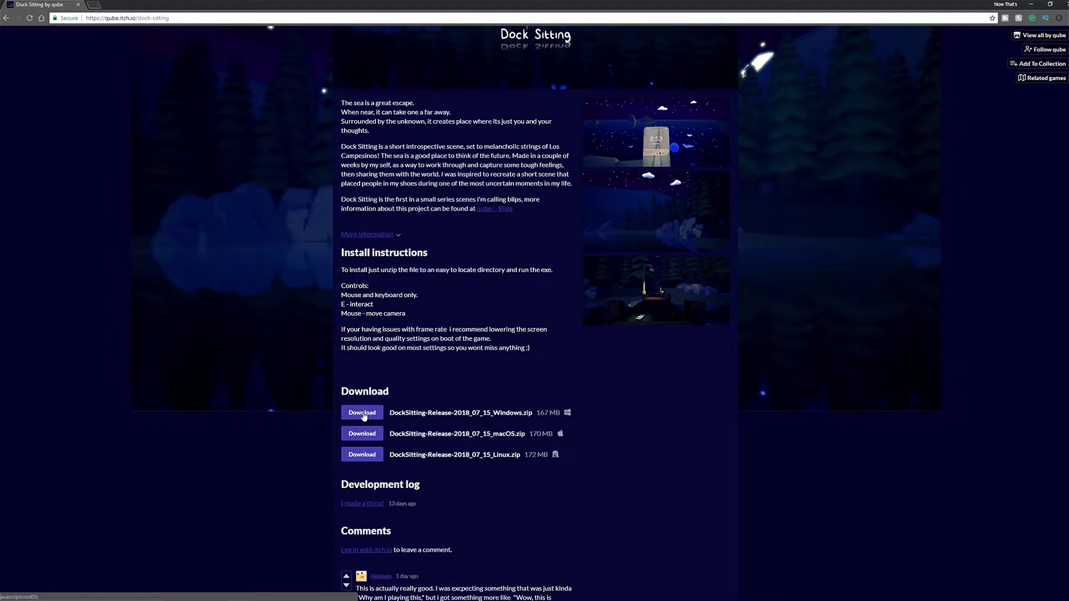
{"action": "left_click", "coordinate": [363, 415]}
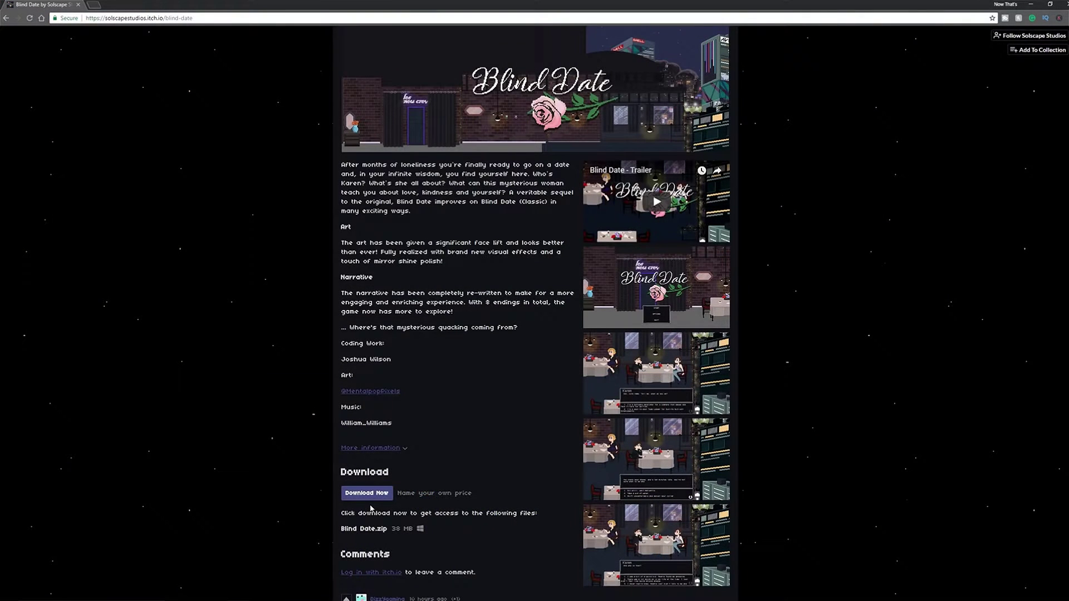
Get Blind Date.zip free via 'No thanks, just take me to the downloads' and save it to Downloads
{"action": "left_click", "coordinate": [368, 495]}
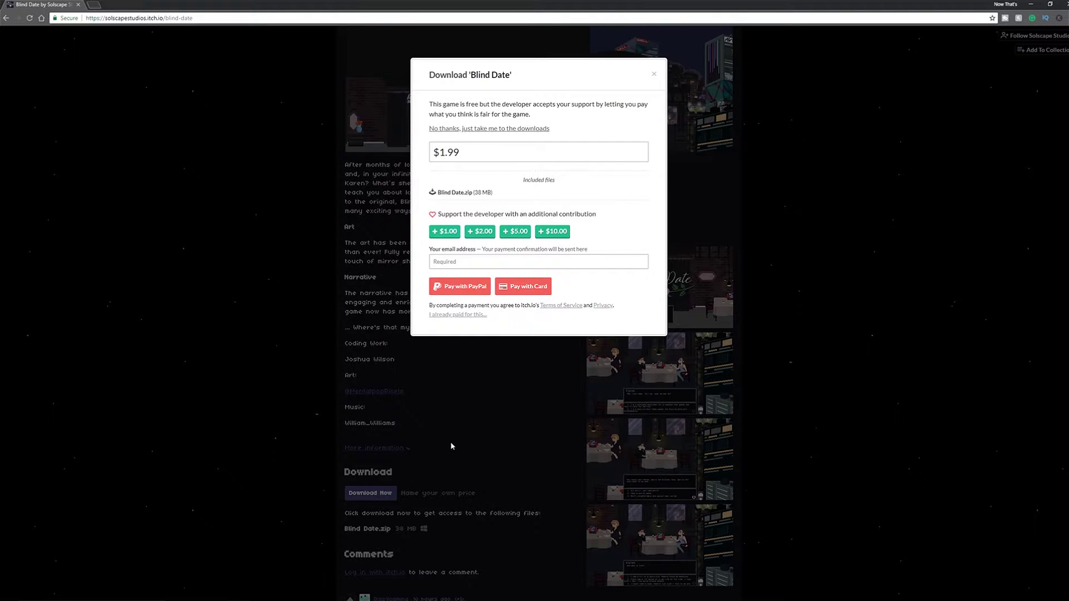
{"action": "left_click", "coordinate": [545, 153]}
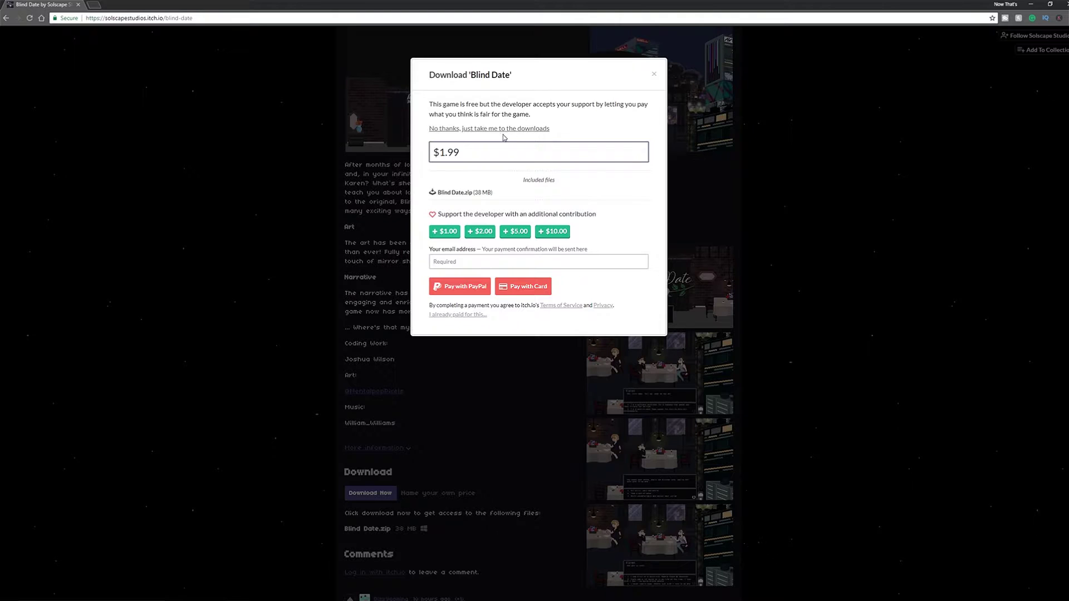
{"action": "left_click", "coordinate": [493, 129]}
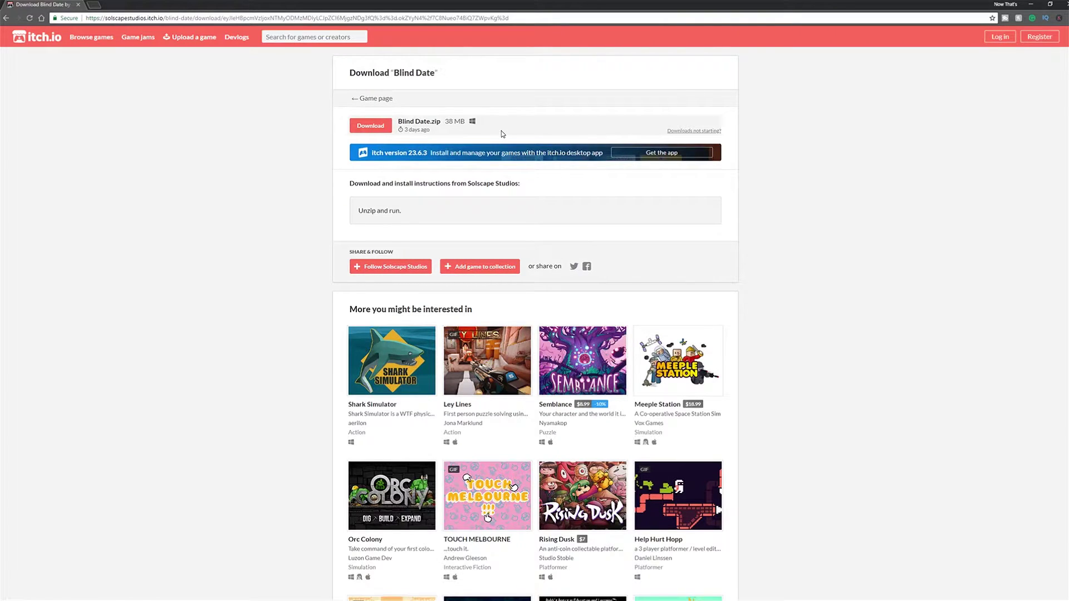
{"action": "left_click", "coordinate": [372, 127]}
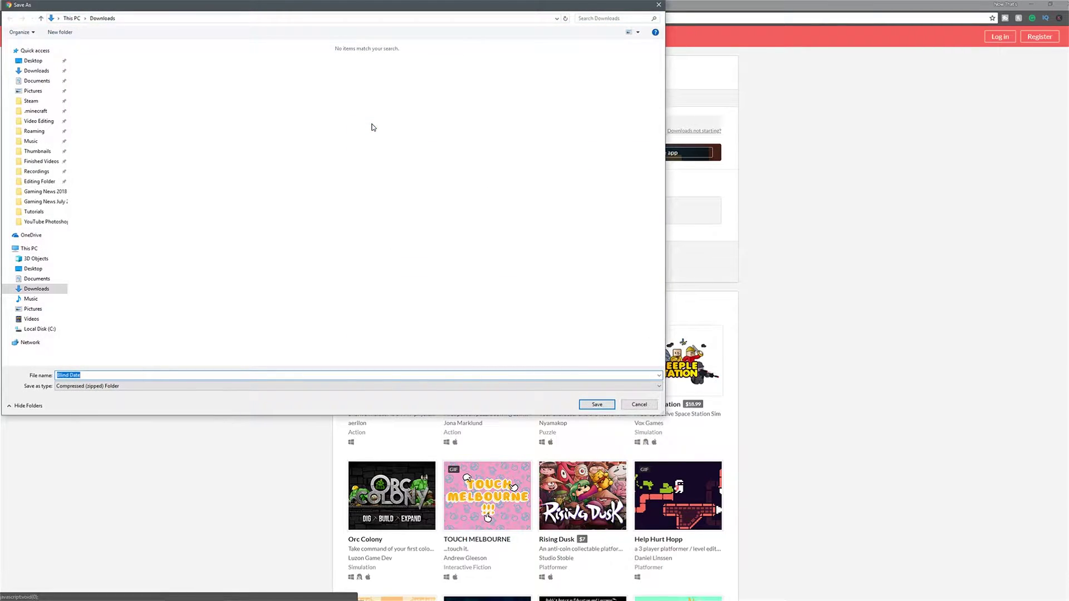
{"action": "left_click", "coordinate": [597, 405]}
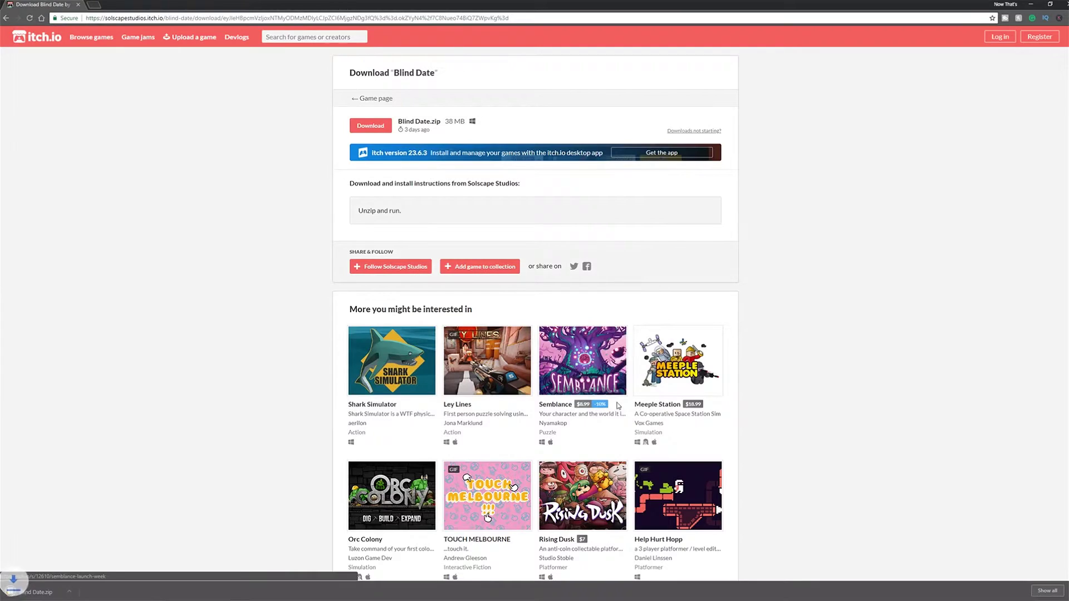
Extract Blind Date.zip in Downloads into its own Blind Date folder
{"action": "right_click", "coordinate": [79, 590]}
{"action": "left_click", "coordinate": [102, 567]}
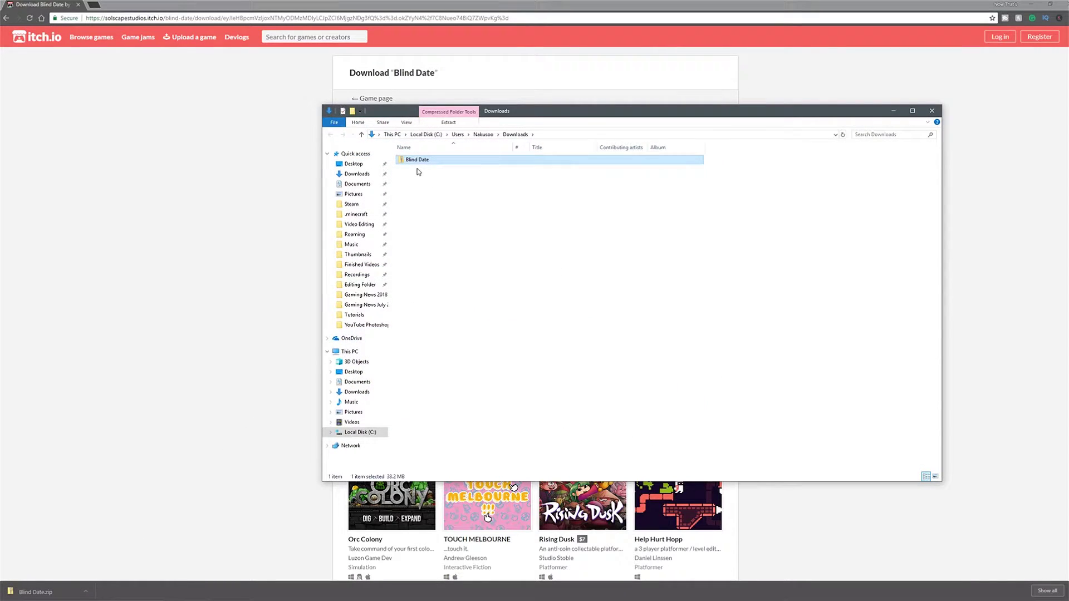
{"action": "right_click", "coordinate": [419, 164]}
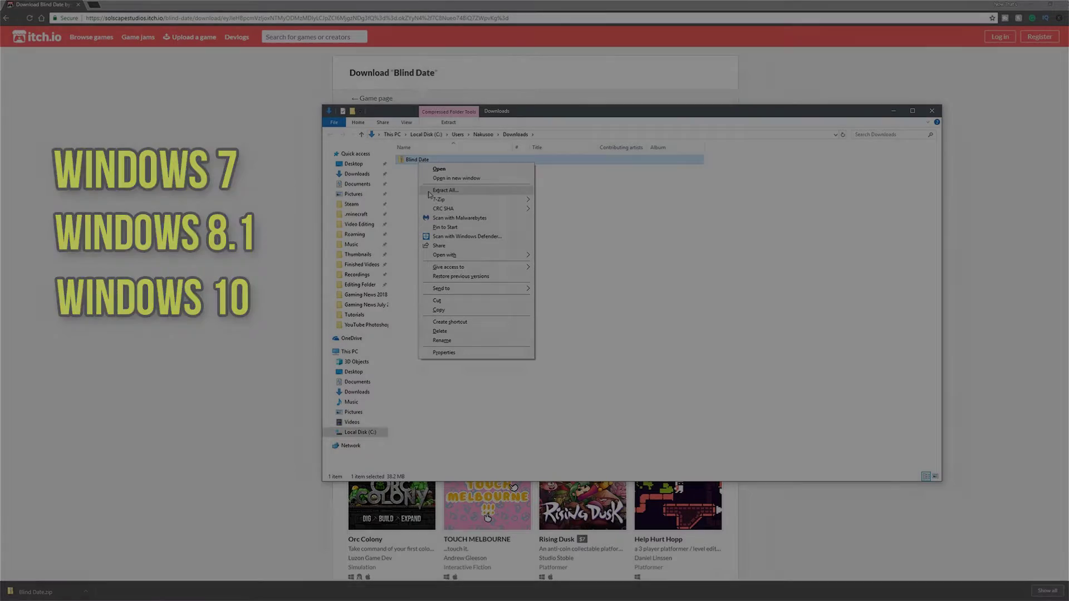
{"action": "left_click", "coordinate": [428, 193]}
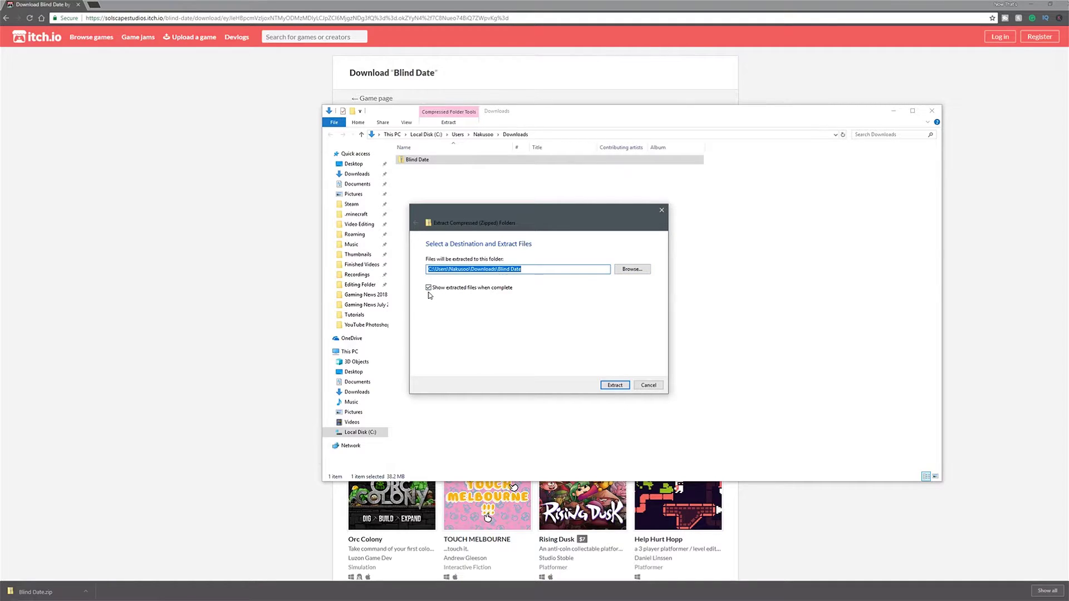
{"action": "left_click", "coordinate": [613, 386]}
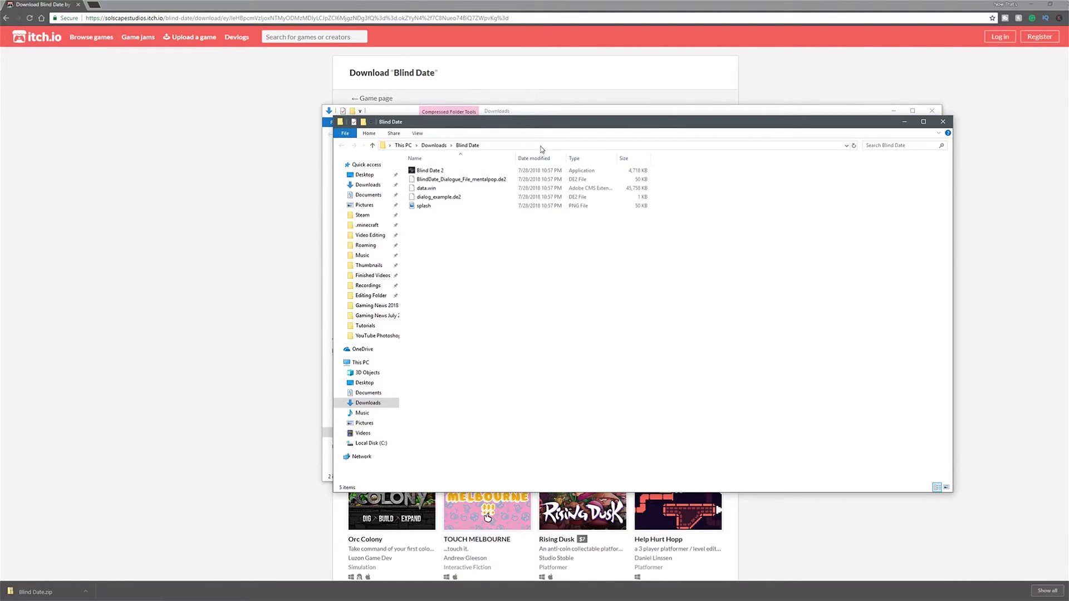
Launch Blind Date 2, running it anyway past the Windows security warning
{"action": "double_click", "coordinate": [473, 173]}
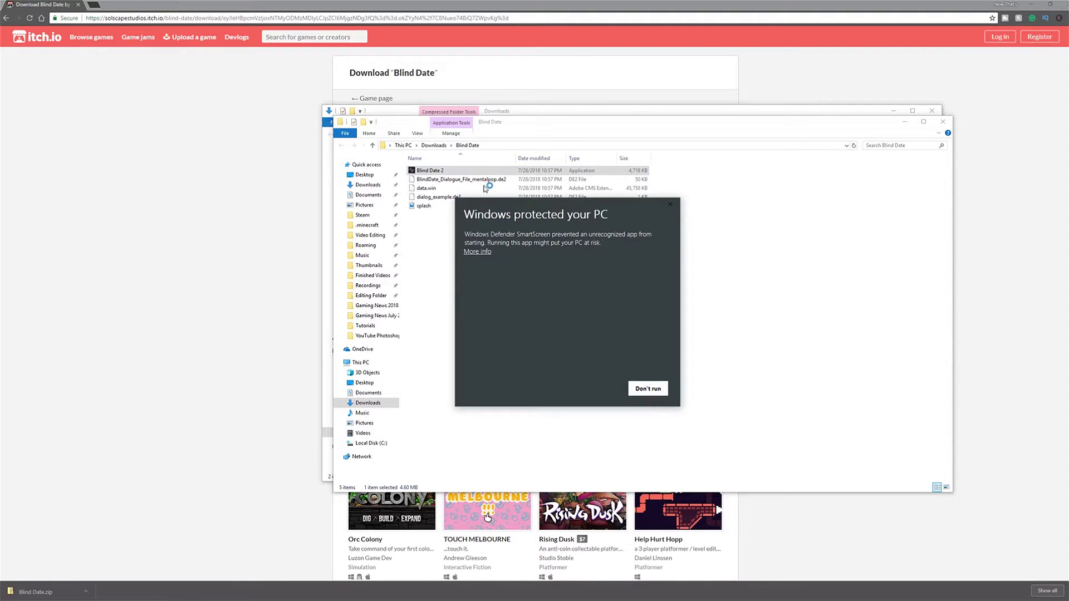
{"action": "left_click", "coordinate": [479, 252]}
{"action": "left_click", "coordinate": [592, 392]}
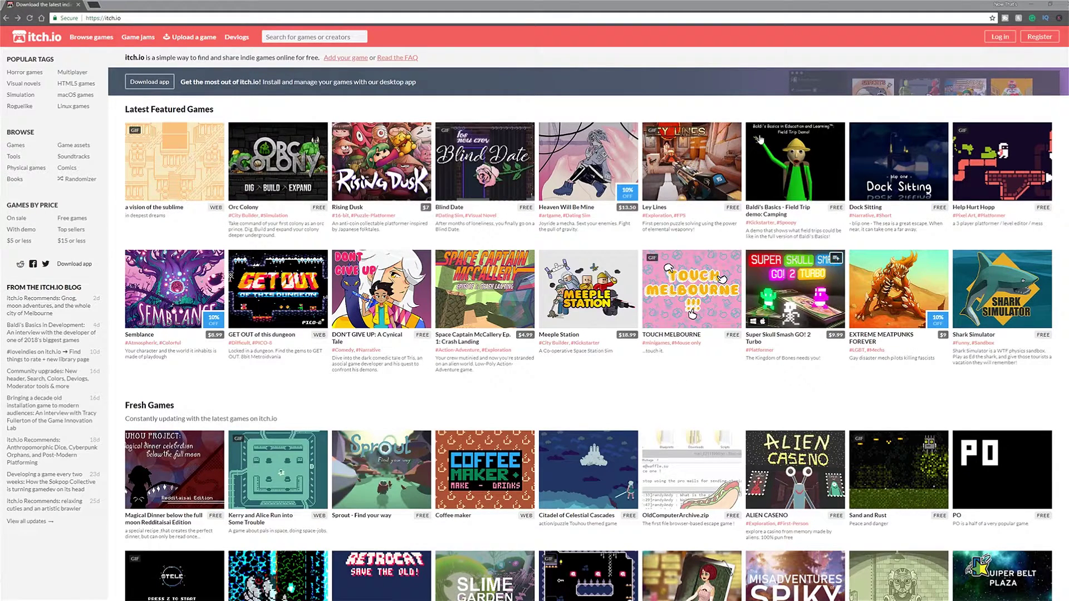
Visit the Register page, go back to the homepage, and reach the itch app download page
{"action": "left_click", "coordinate": [1041, 37]}
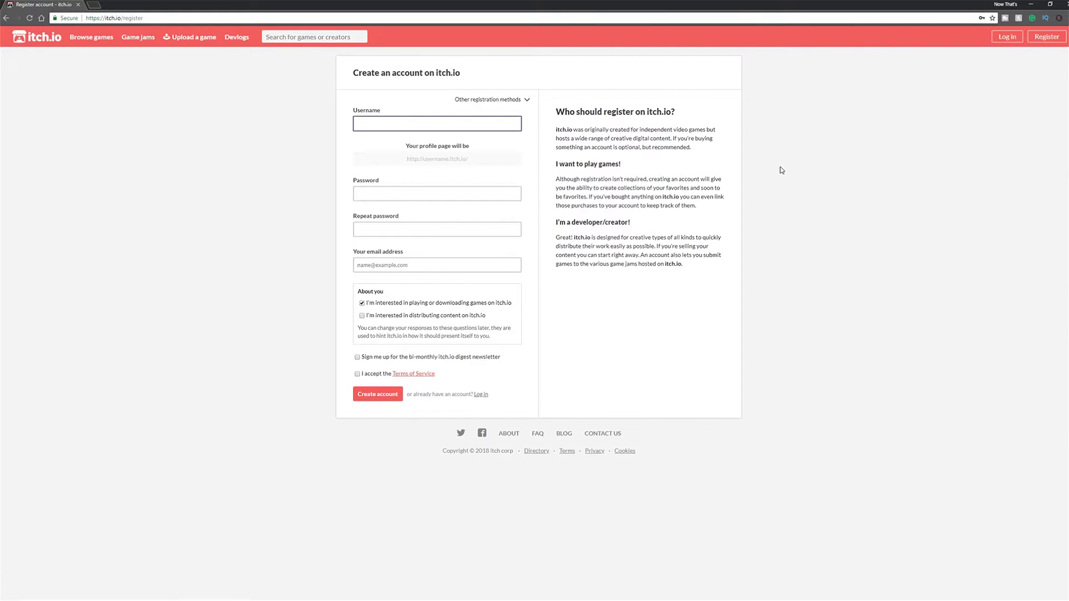
{"action": "key", "text": "alt+Left"}
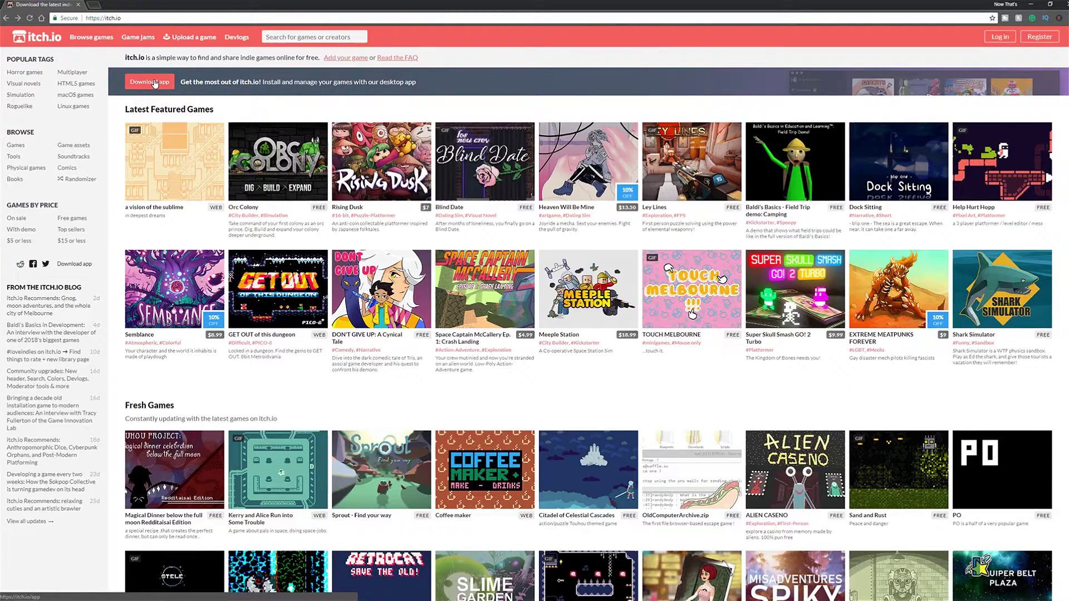
{"action": "left_click", "coordinate": [155, 82]}
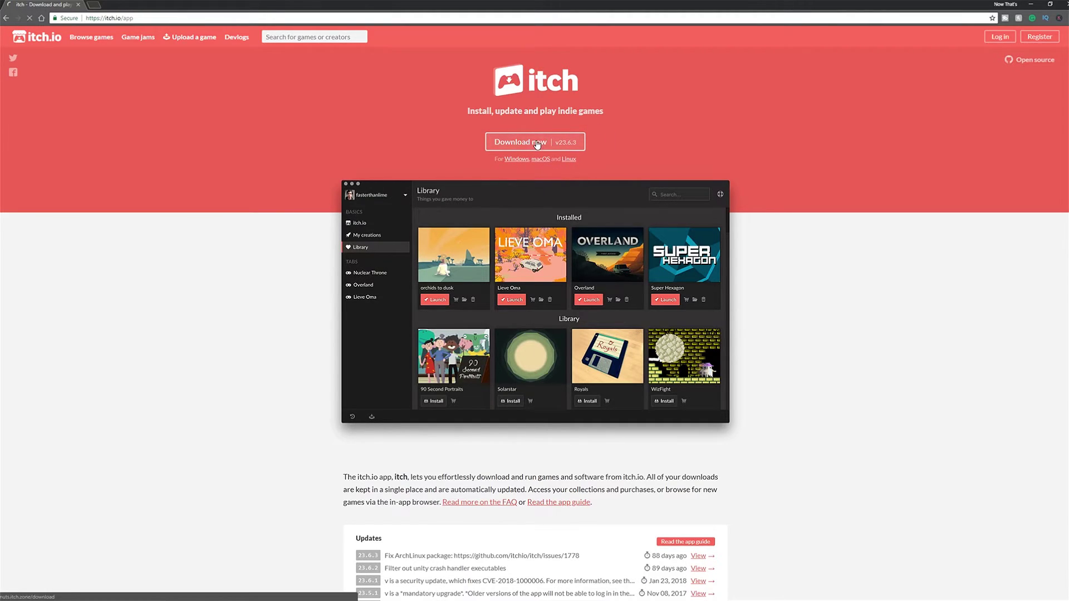
Save the itchSetup installer to Downloads and show it in its folder
{"action": "left_click", "coordinate": [514, 145]}
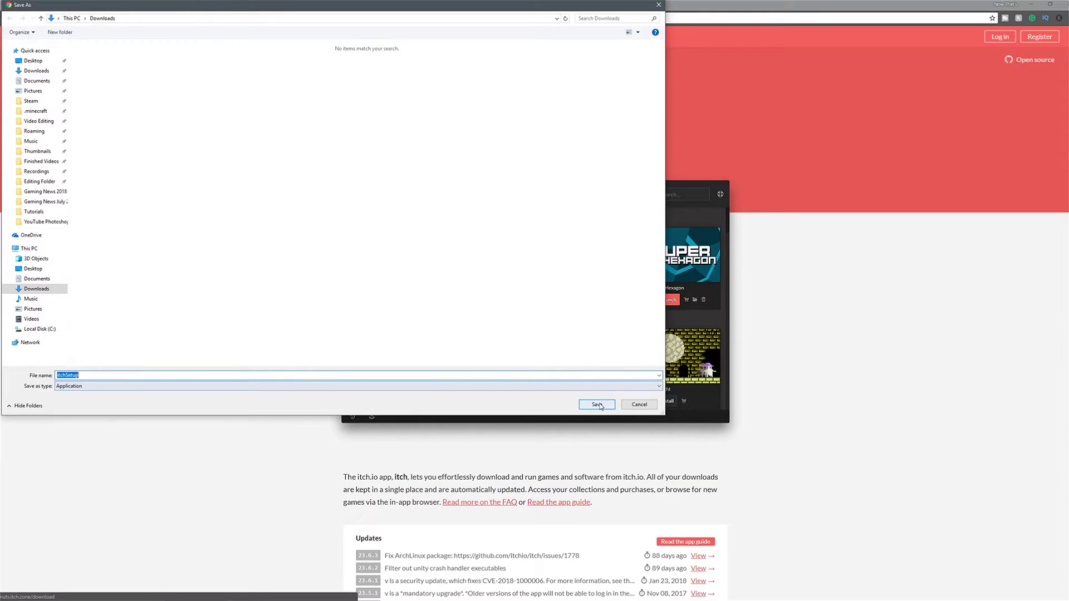
{"action": "left_click", "coordinate": [597, 405]}
{"action": "left_click", "coordinate": [109, 563]}
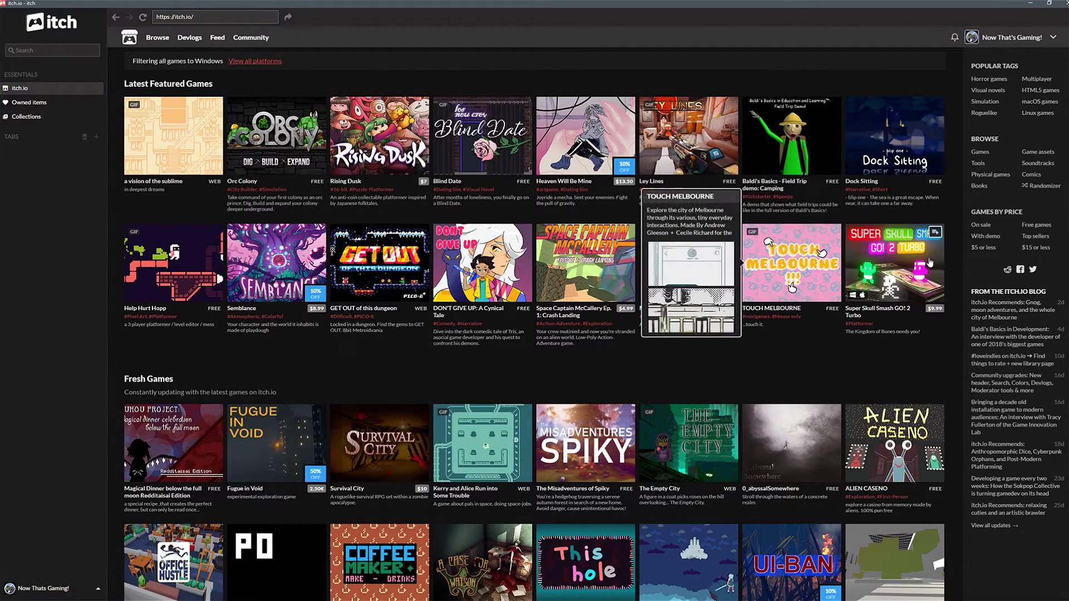
{"action": "mouse_move", "coordinate": [893, 265]}
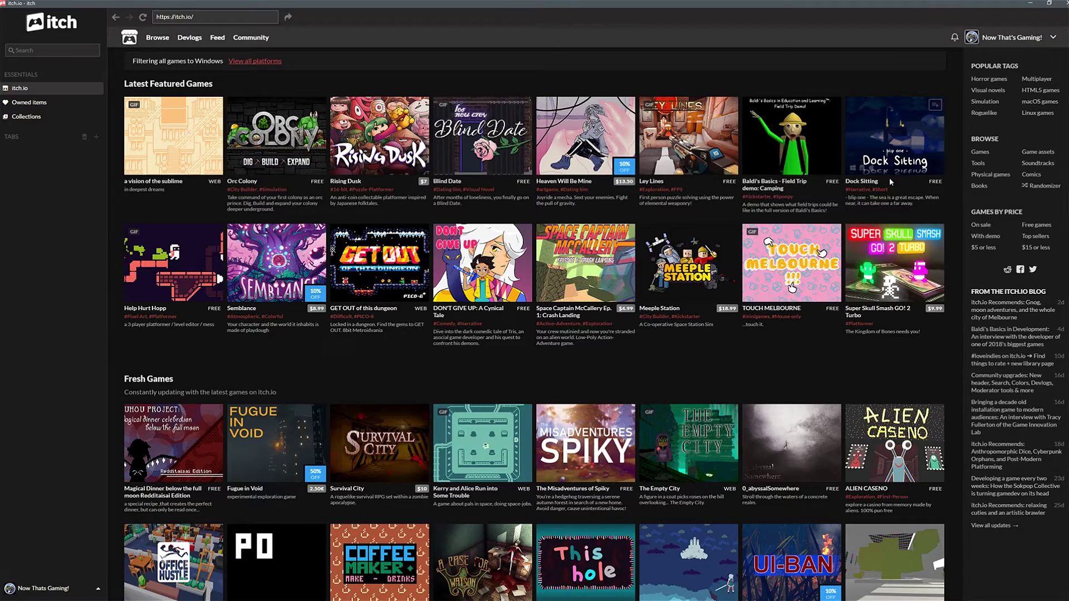
{"action": "mouse_move", "coordinate": [892, 139]}
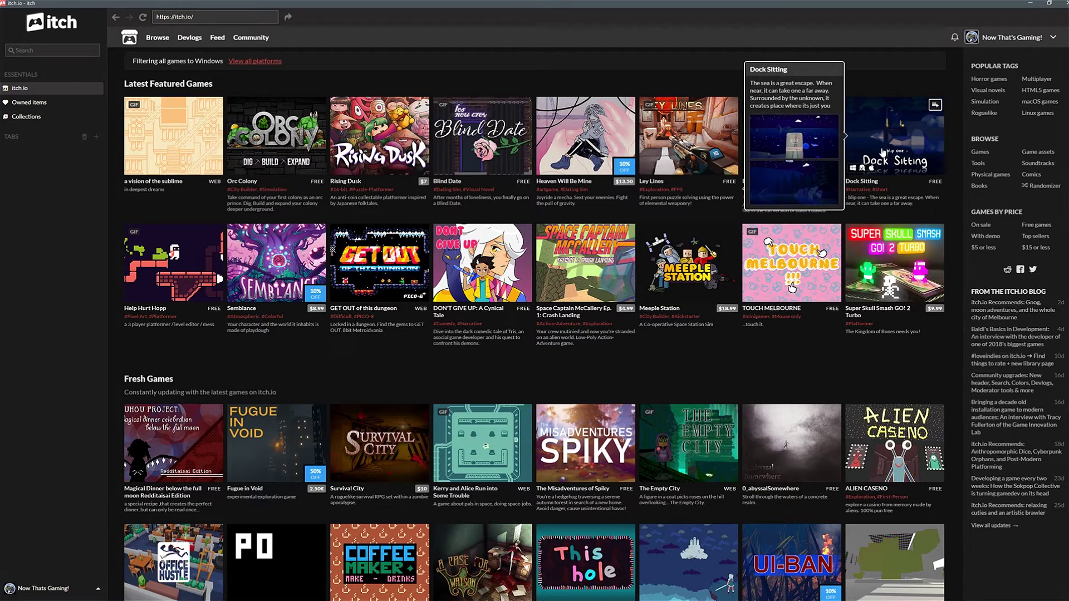
Install Dock Sitting from its itch app page and check its progress in Downloads
{"action": "left_click", "coordinate": [883, 153]}
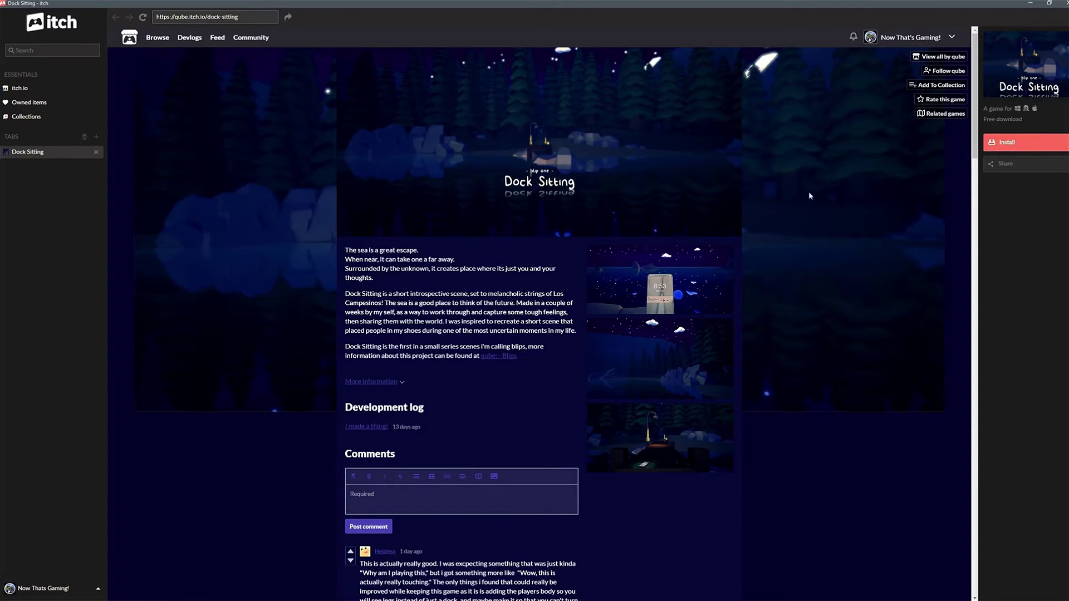
{"action": "left_click", "coordinate": [1011, 145]}
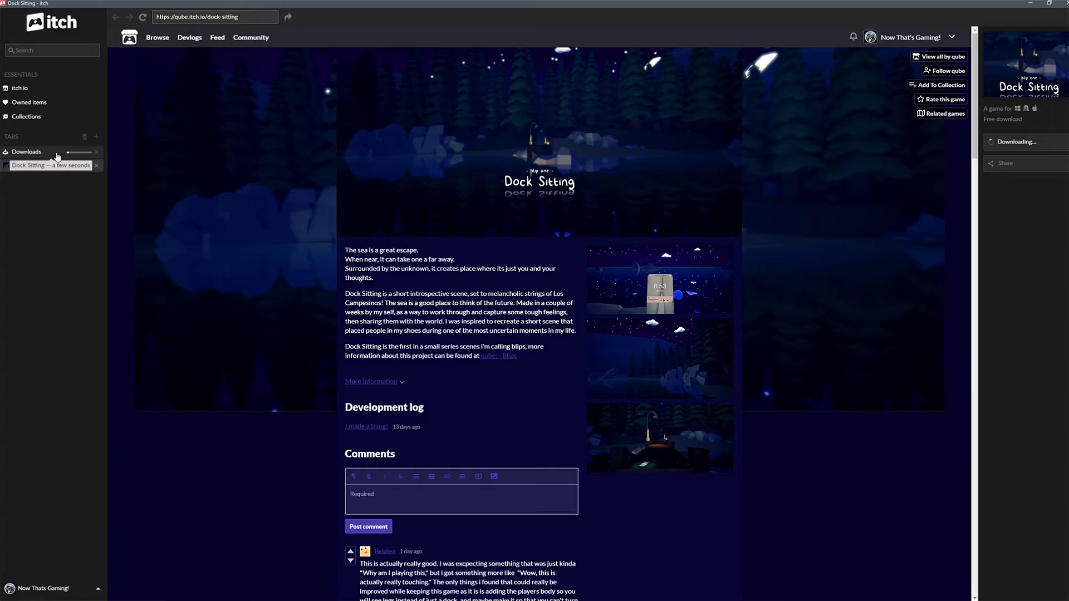
{"action": "left_click", "coordinate": [27, 152]}
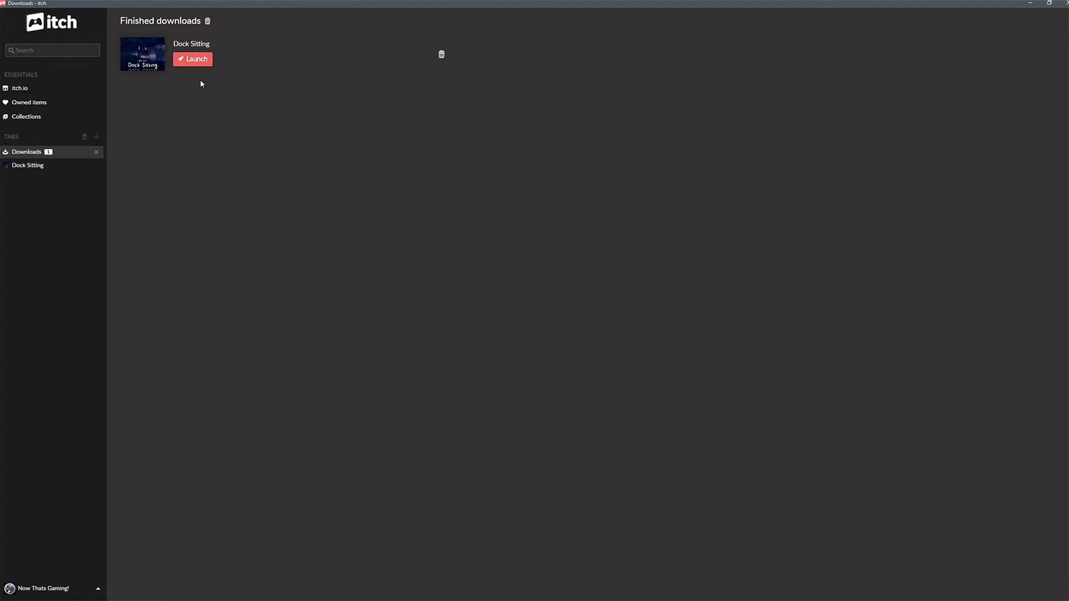
Launch Dock Sitting windowed at 1920×1200, then lower and raise the phone with E
{"action": "left_click", "coordinate": [199, 61]}
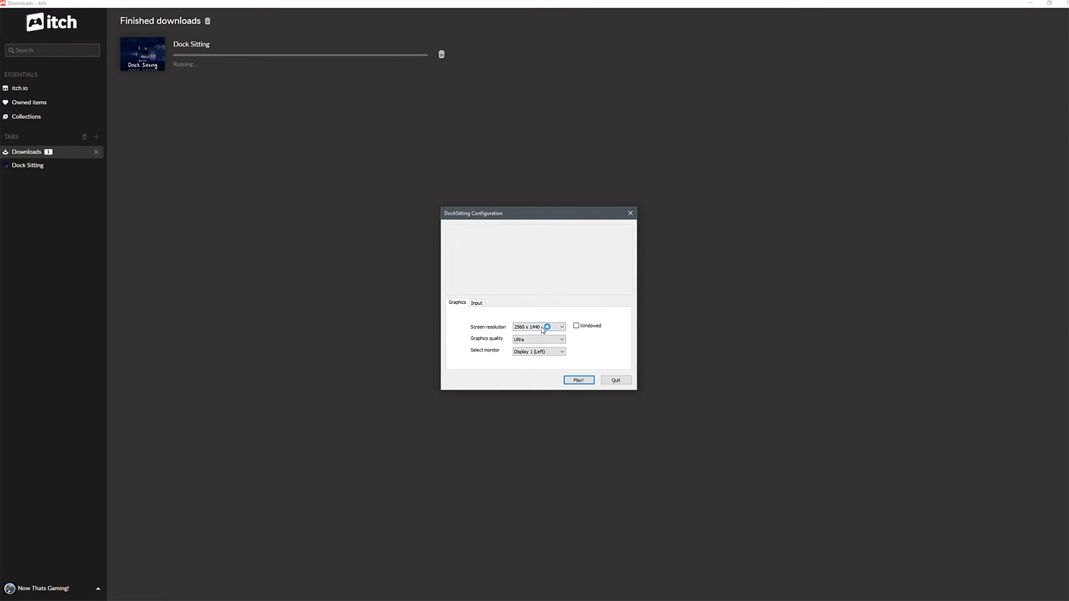
{"action": "left_click", "coordinate": [579, 326]}
{"action": "left_click", "coordinate": [583, 381]}
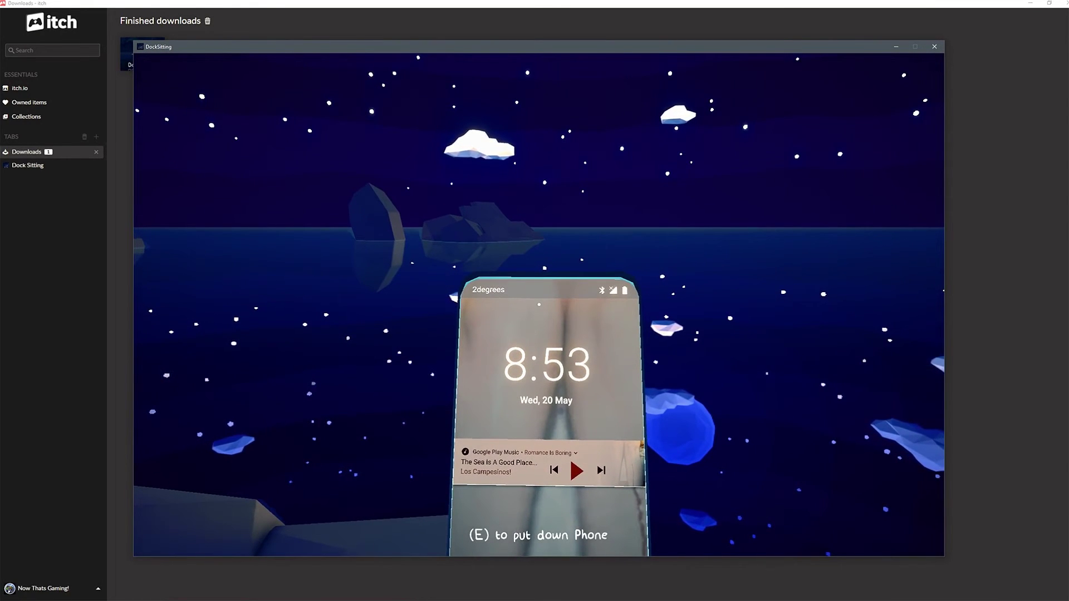
{"action": "key", "text": "e"}
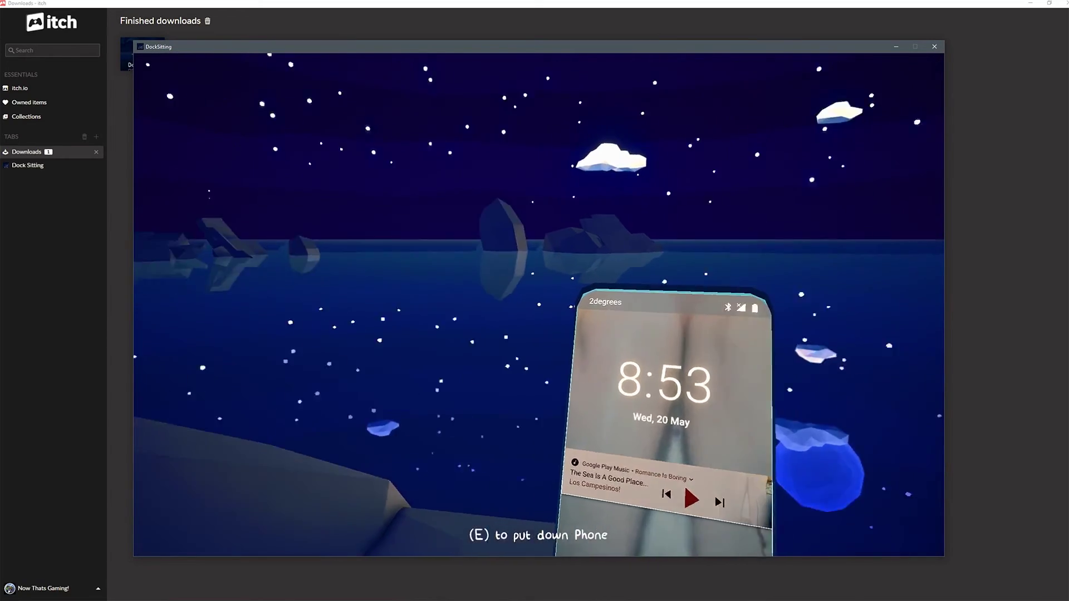
{"action": "key", "text": "e"}
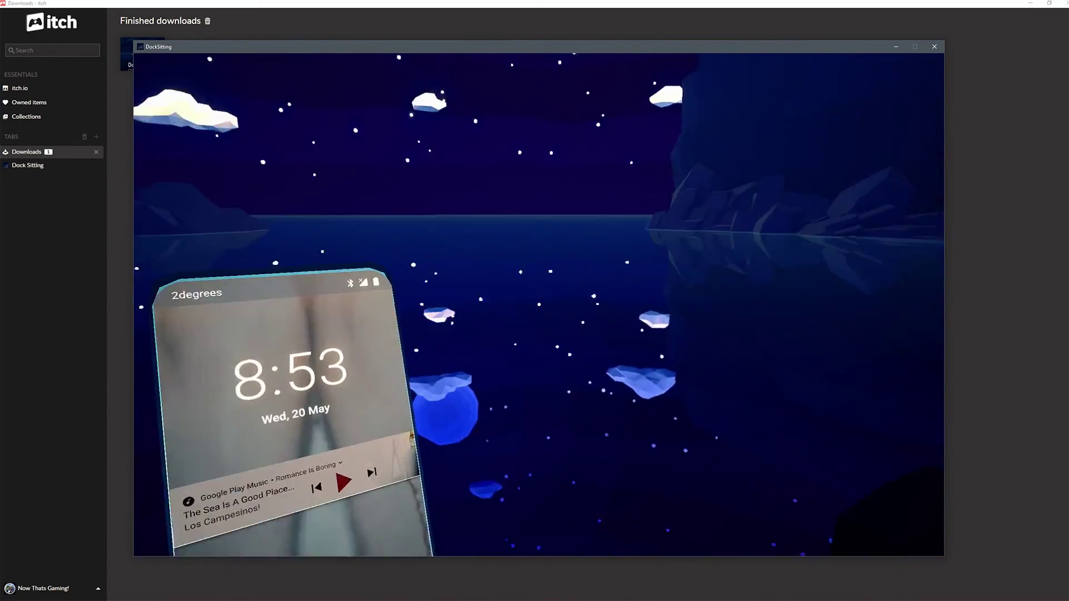